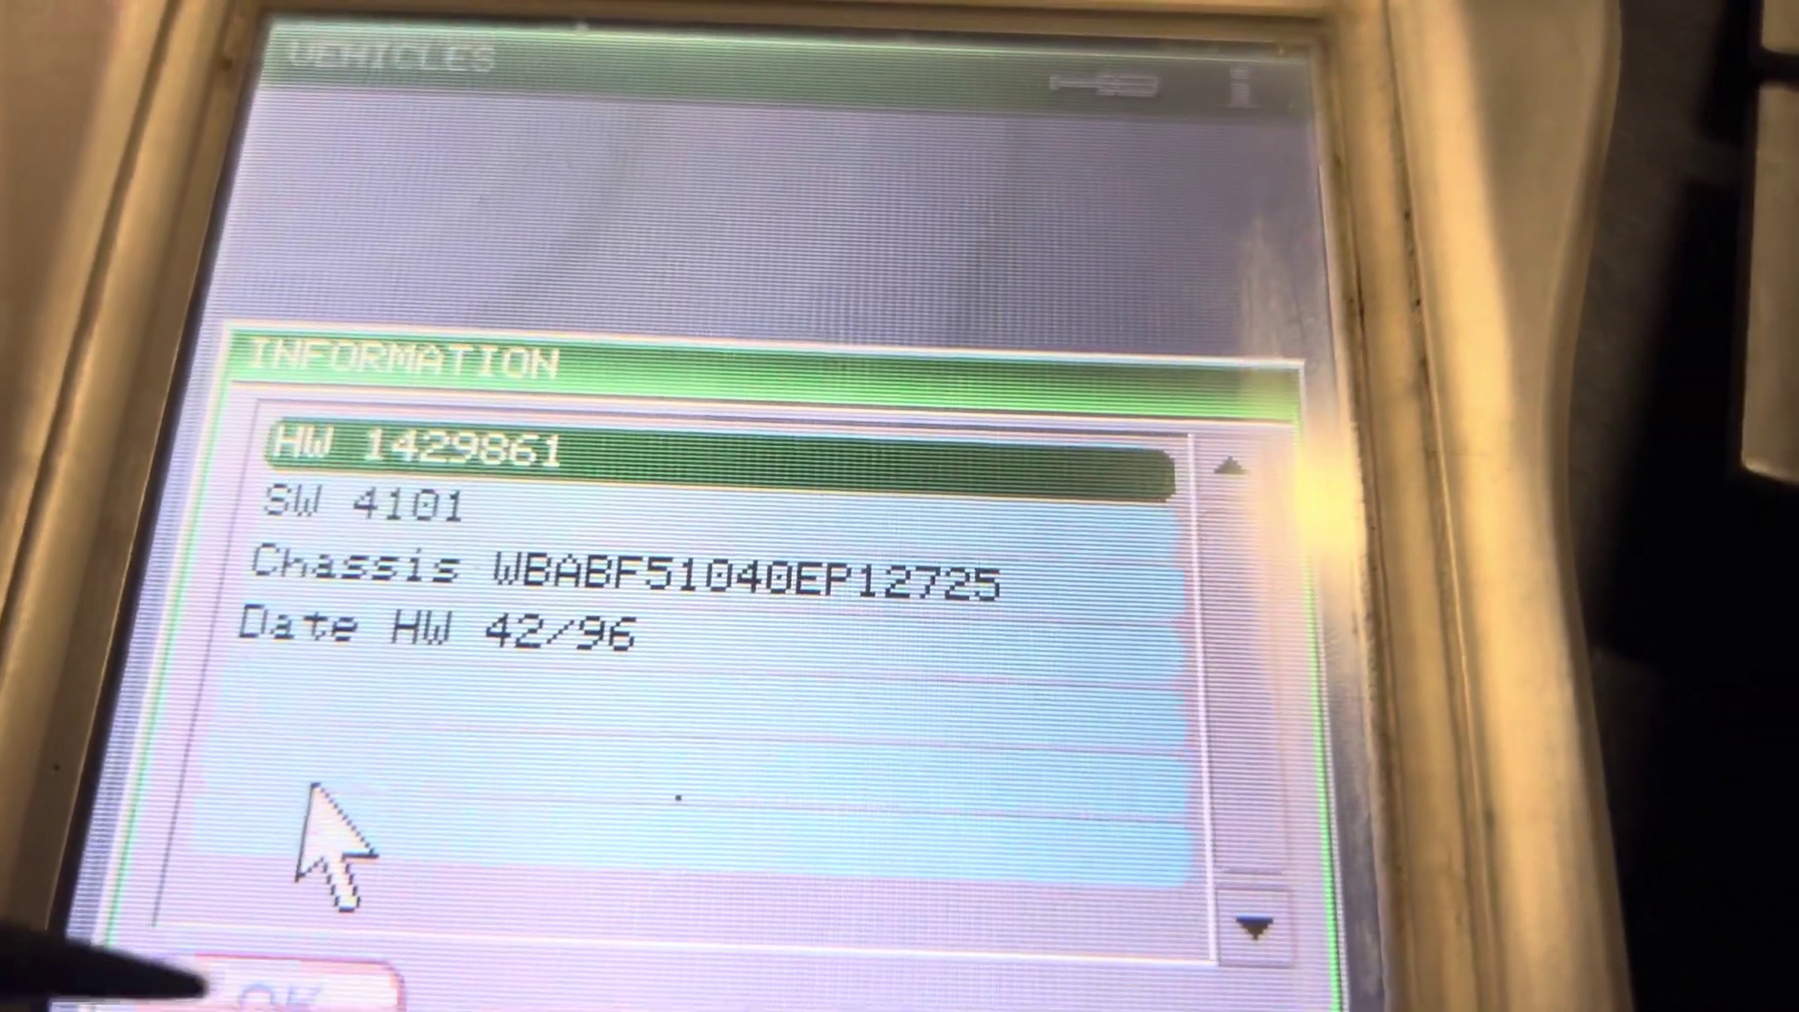
Step: Acknowledge the ECU INFORMATION details to reach the 'Proceed to read?' prompt
left_click(450, 995)
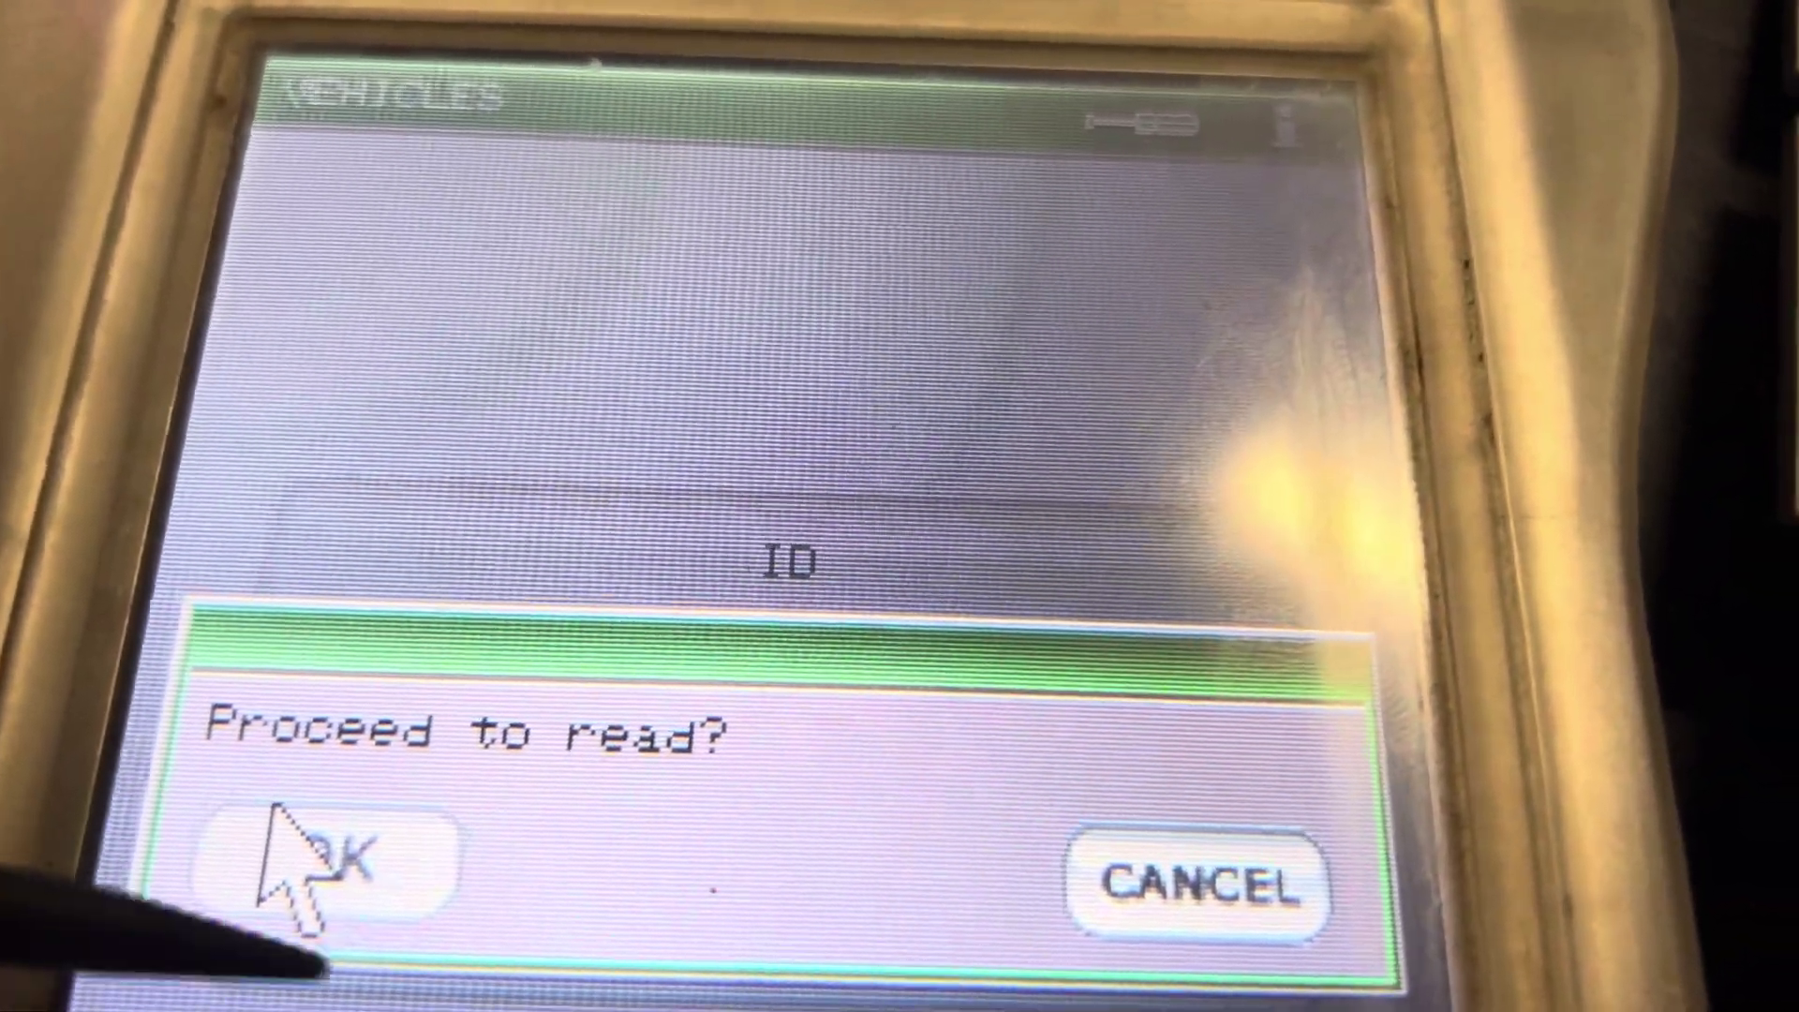
Step: Confirm 'Proceed to read?' and let the Reading ECU progress run to completion
left_click(415, 766)
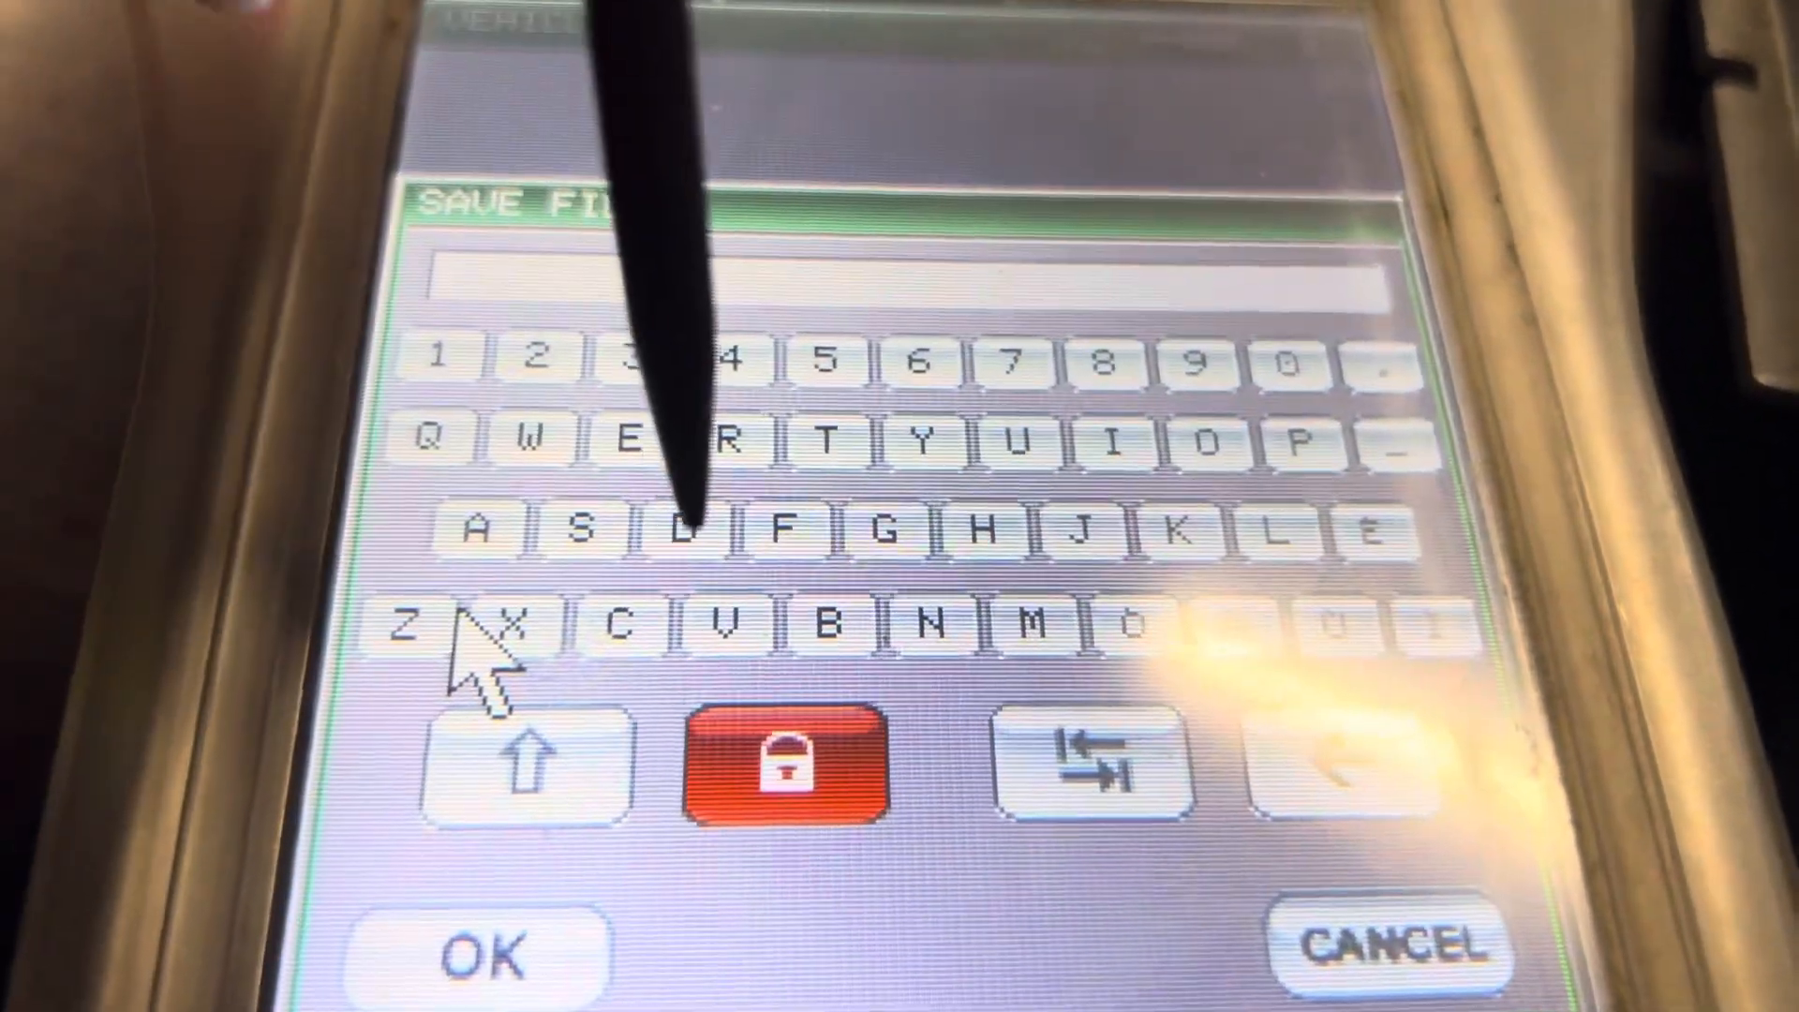
type("BMM")
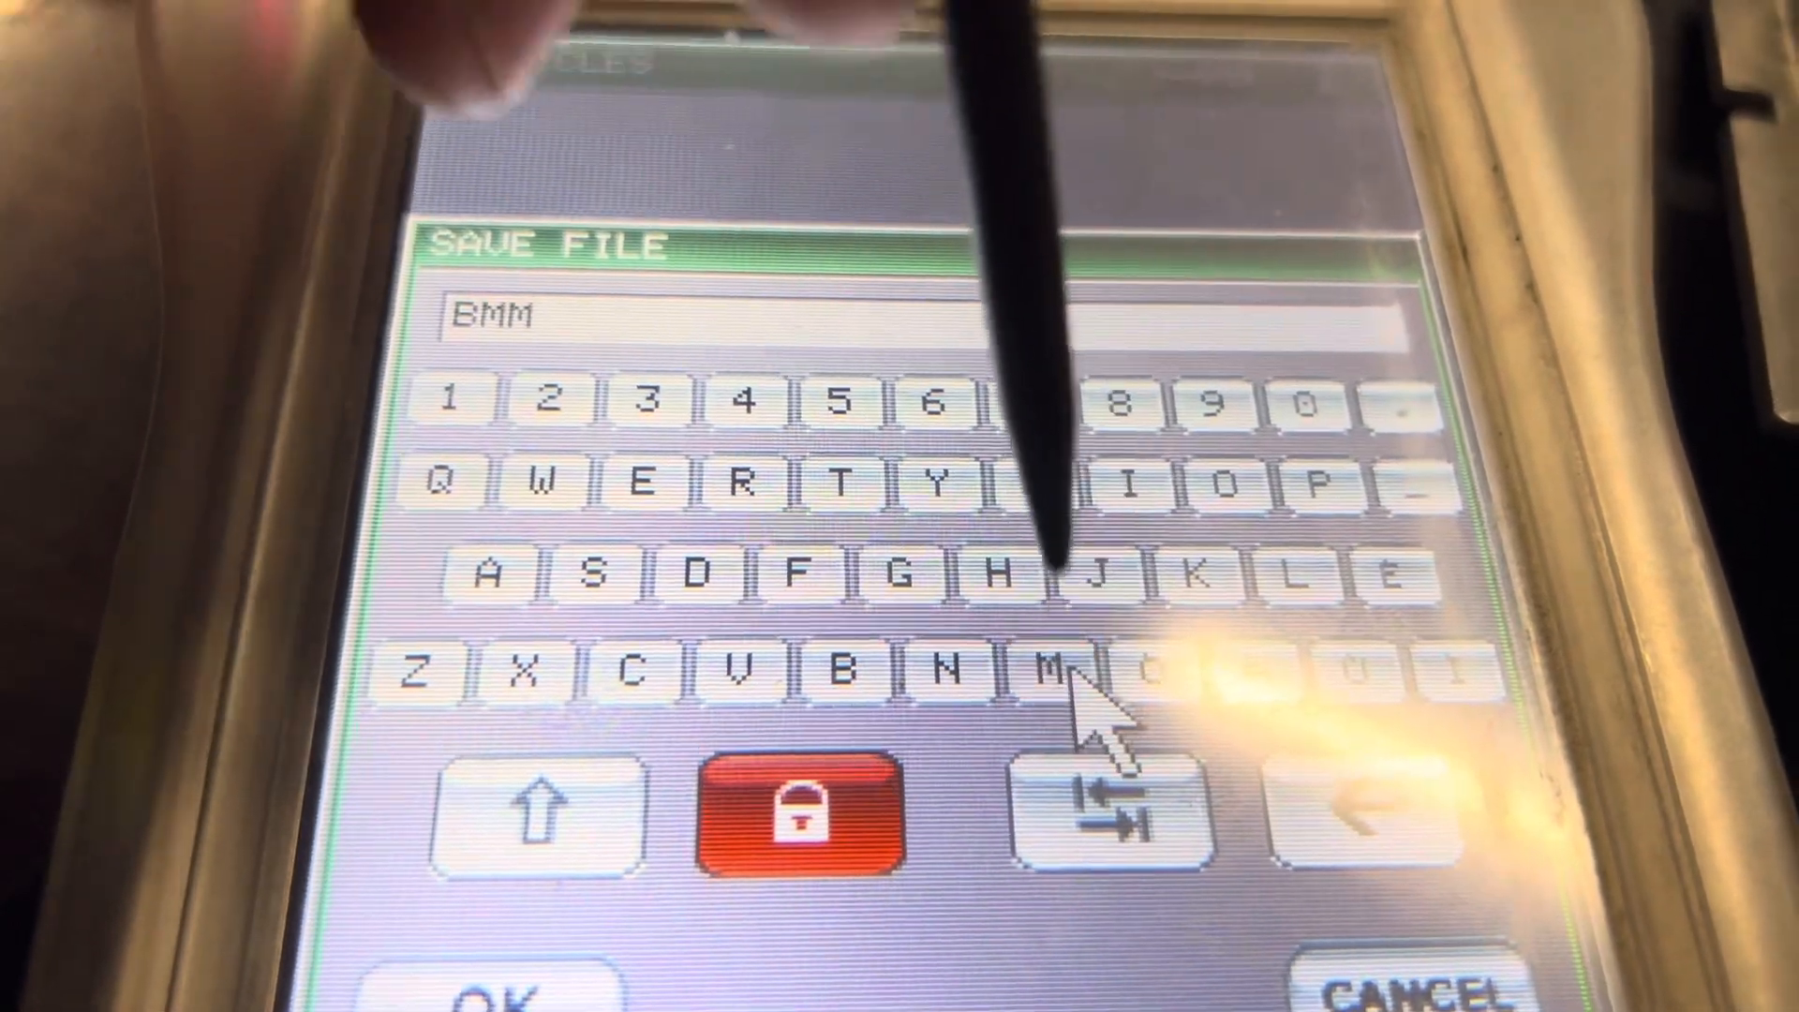
type("W_")
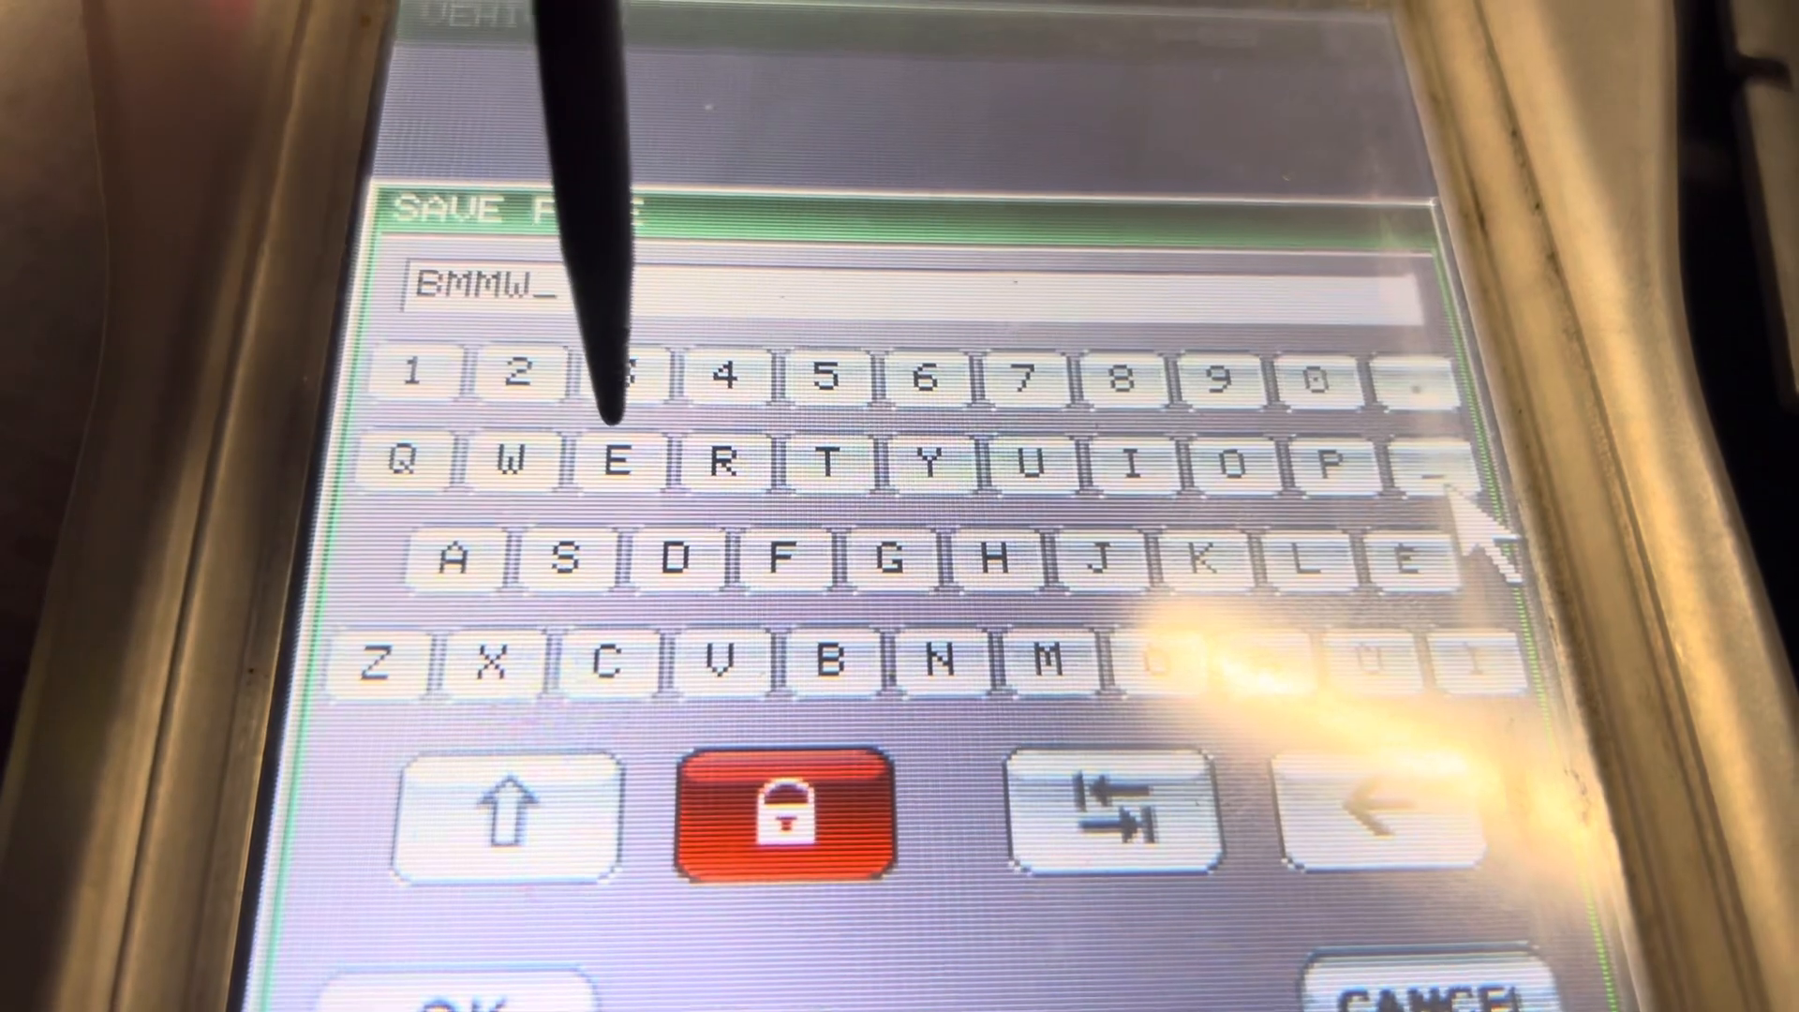
type("E3")
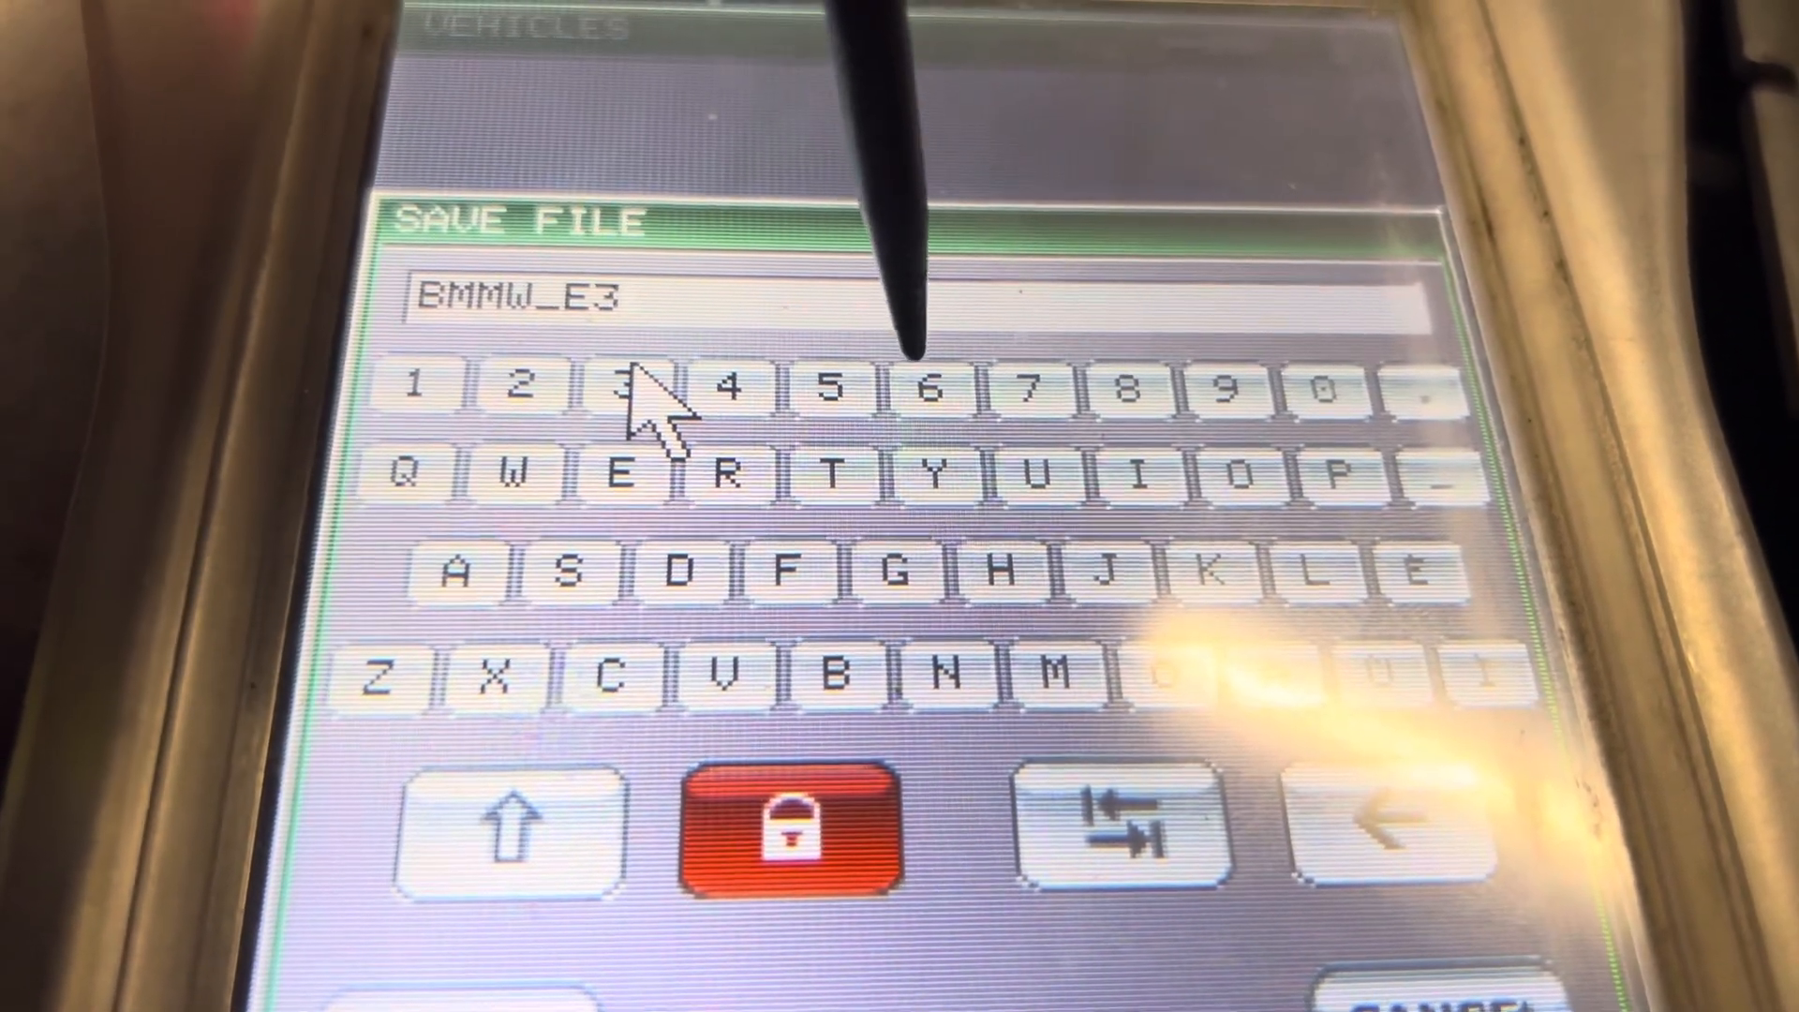
type("6_M")
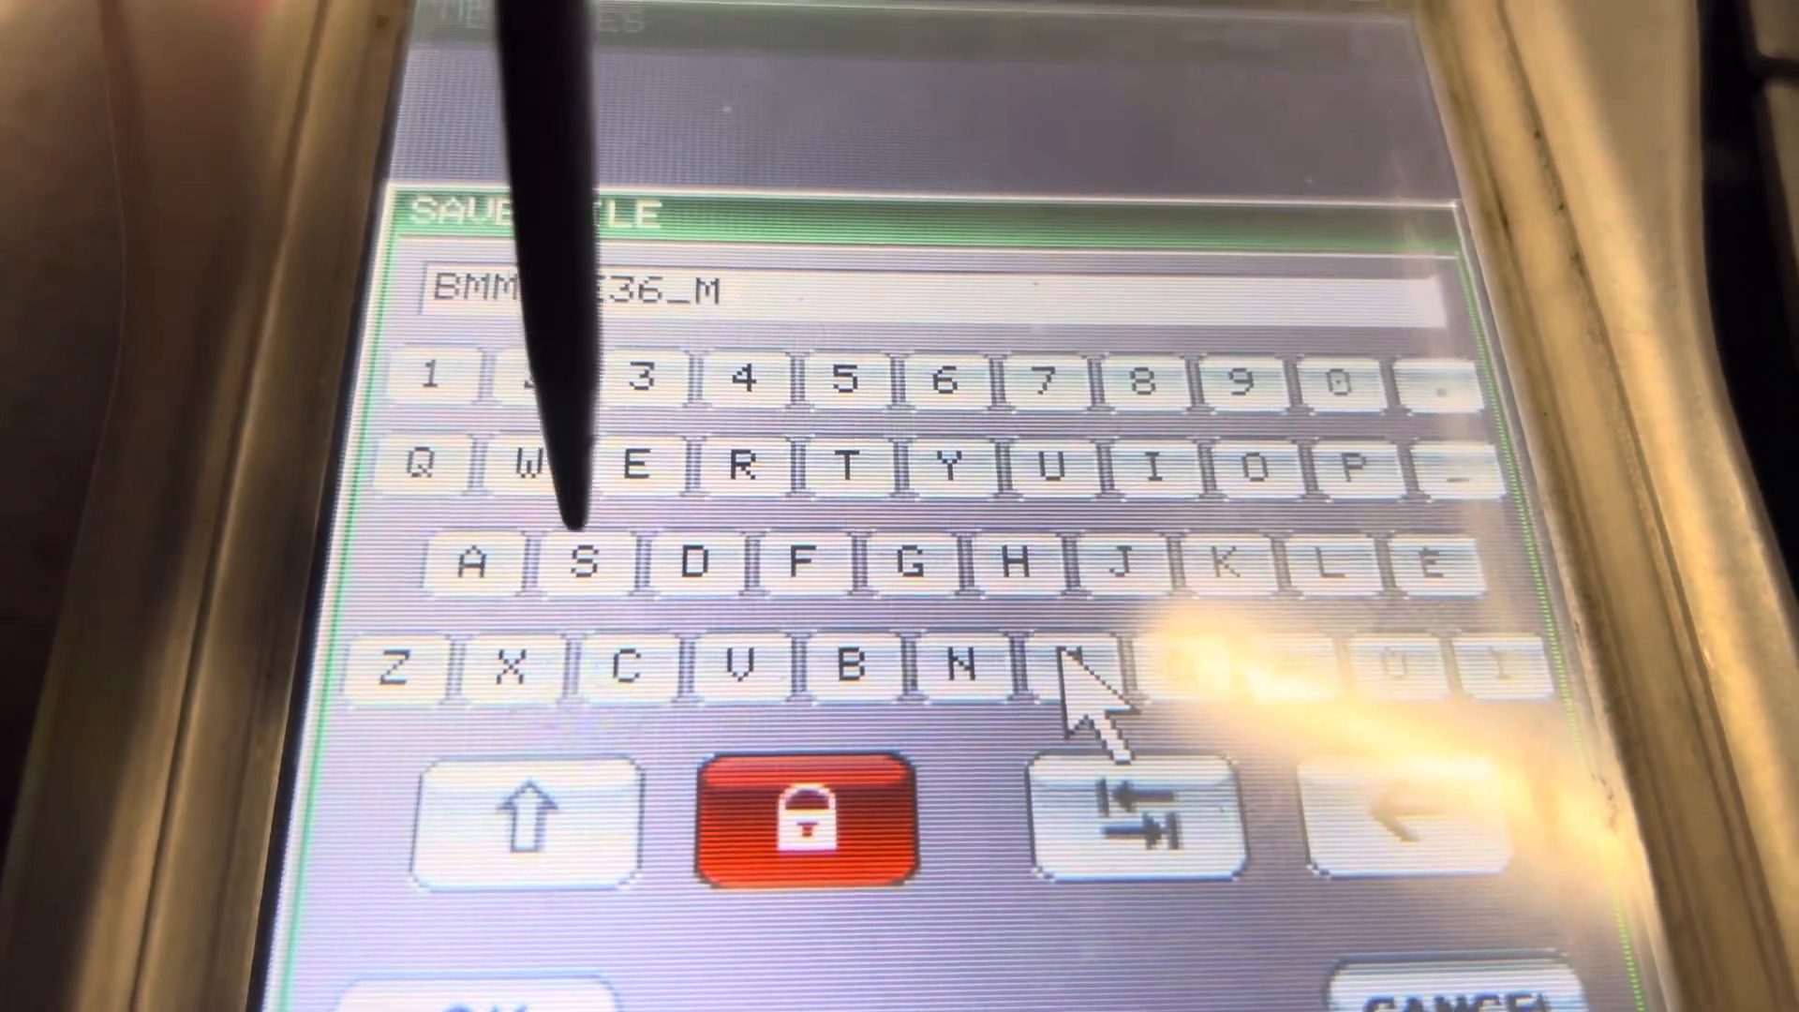
type("S41_1997")
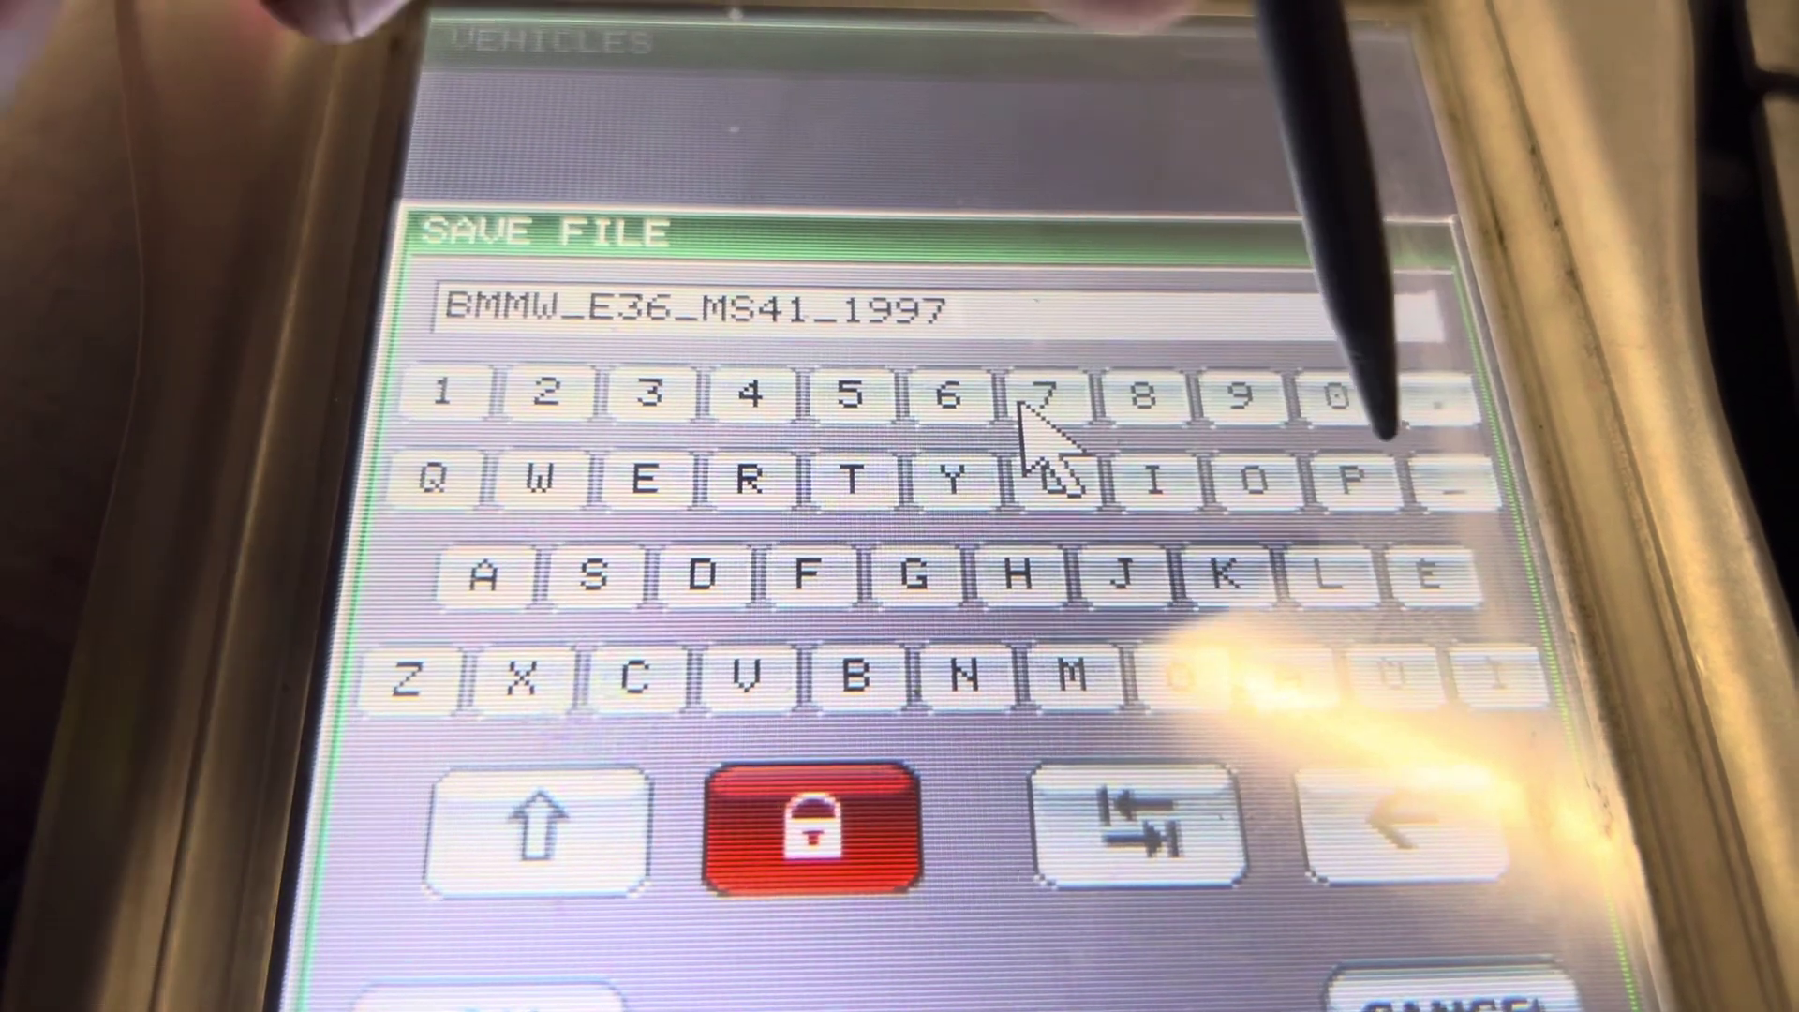
type("7_")
Step: Complete the file name with '_2.0_110K', correcting a mistyped 9 to 0 in the power figure
left_click(1448, 478)
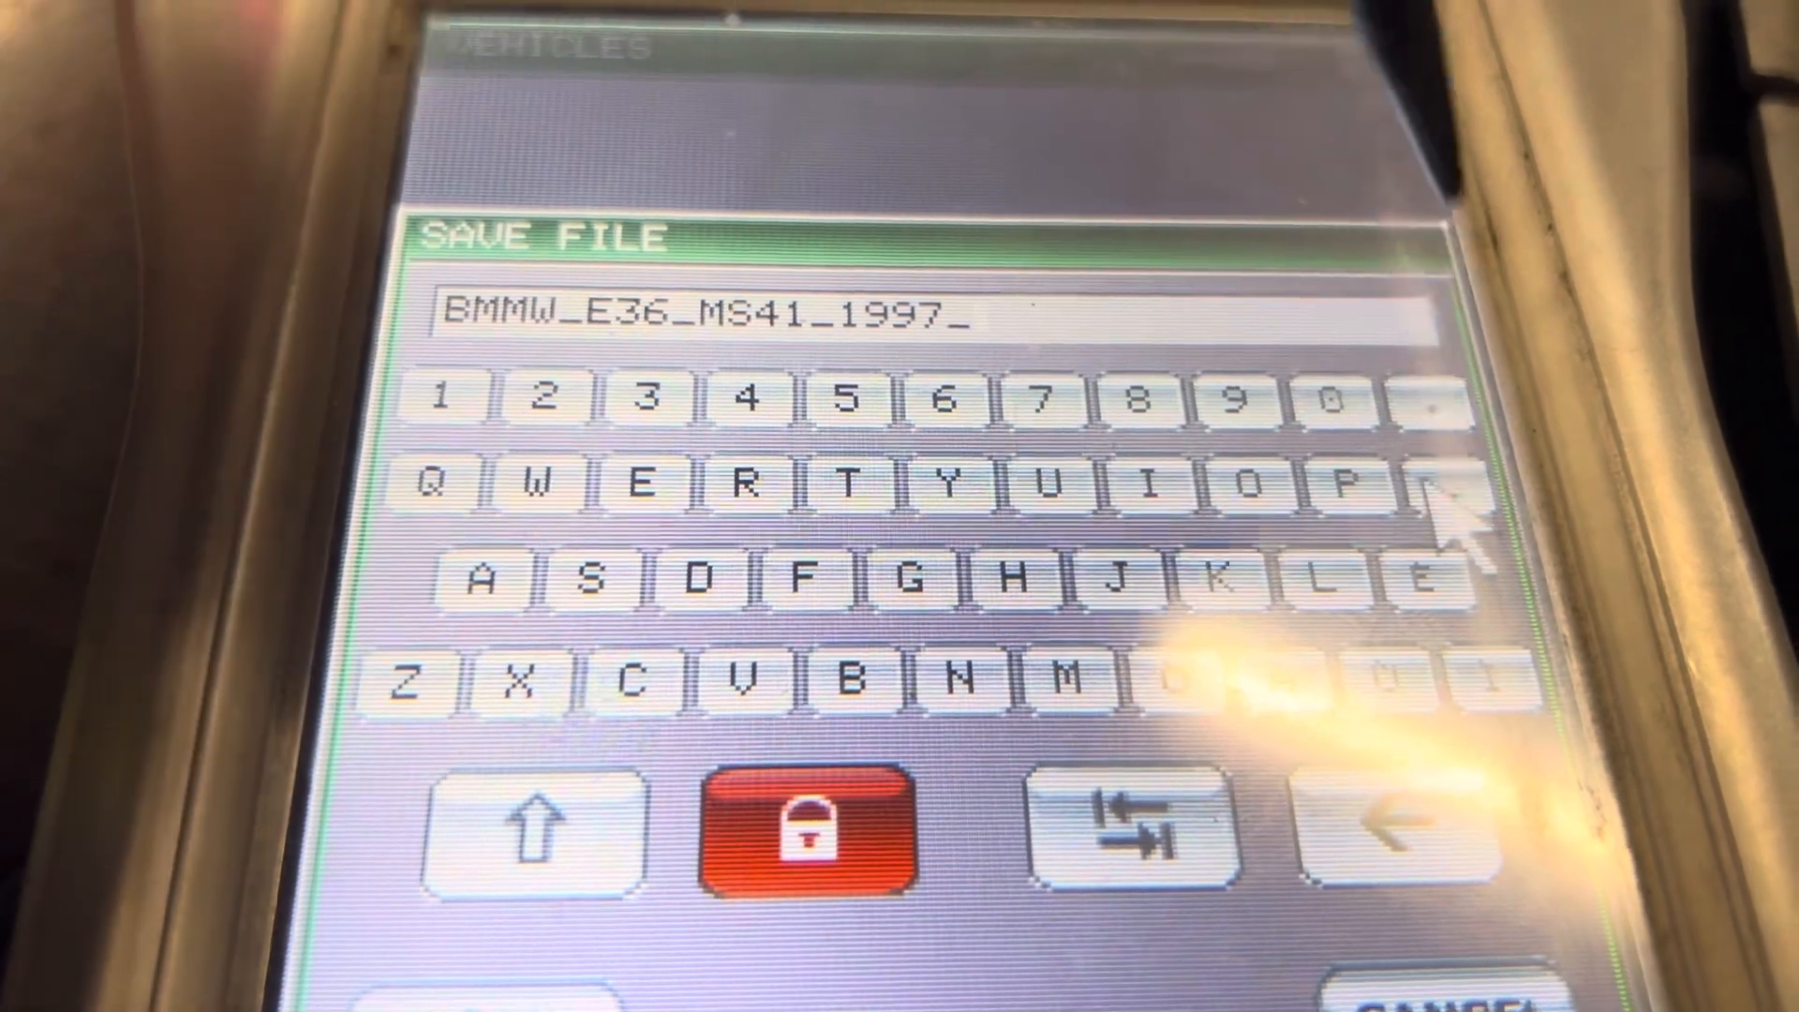
left_click(548, 393)
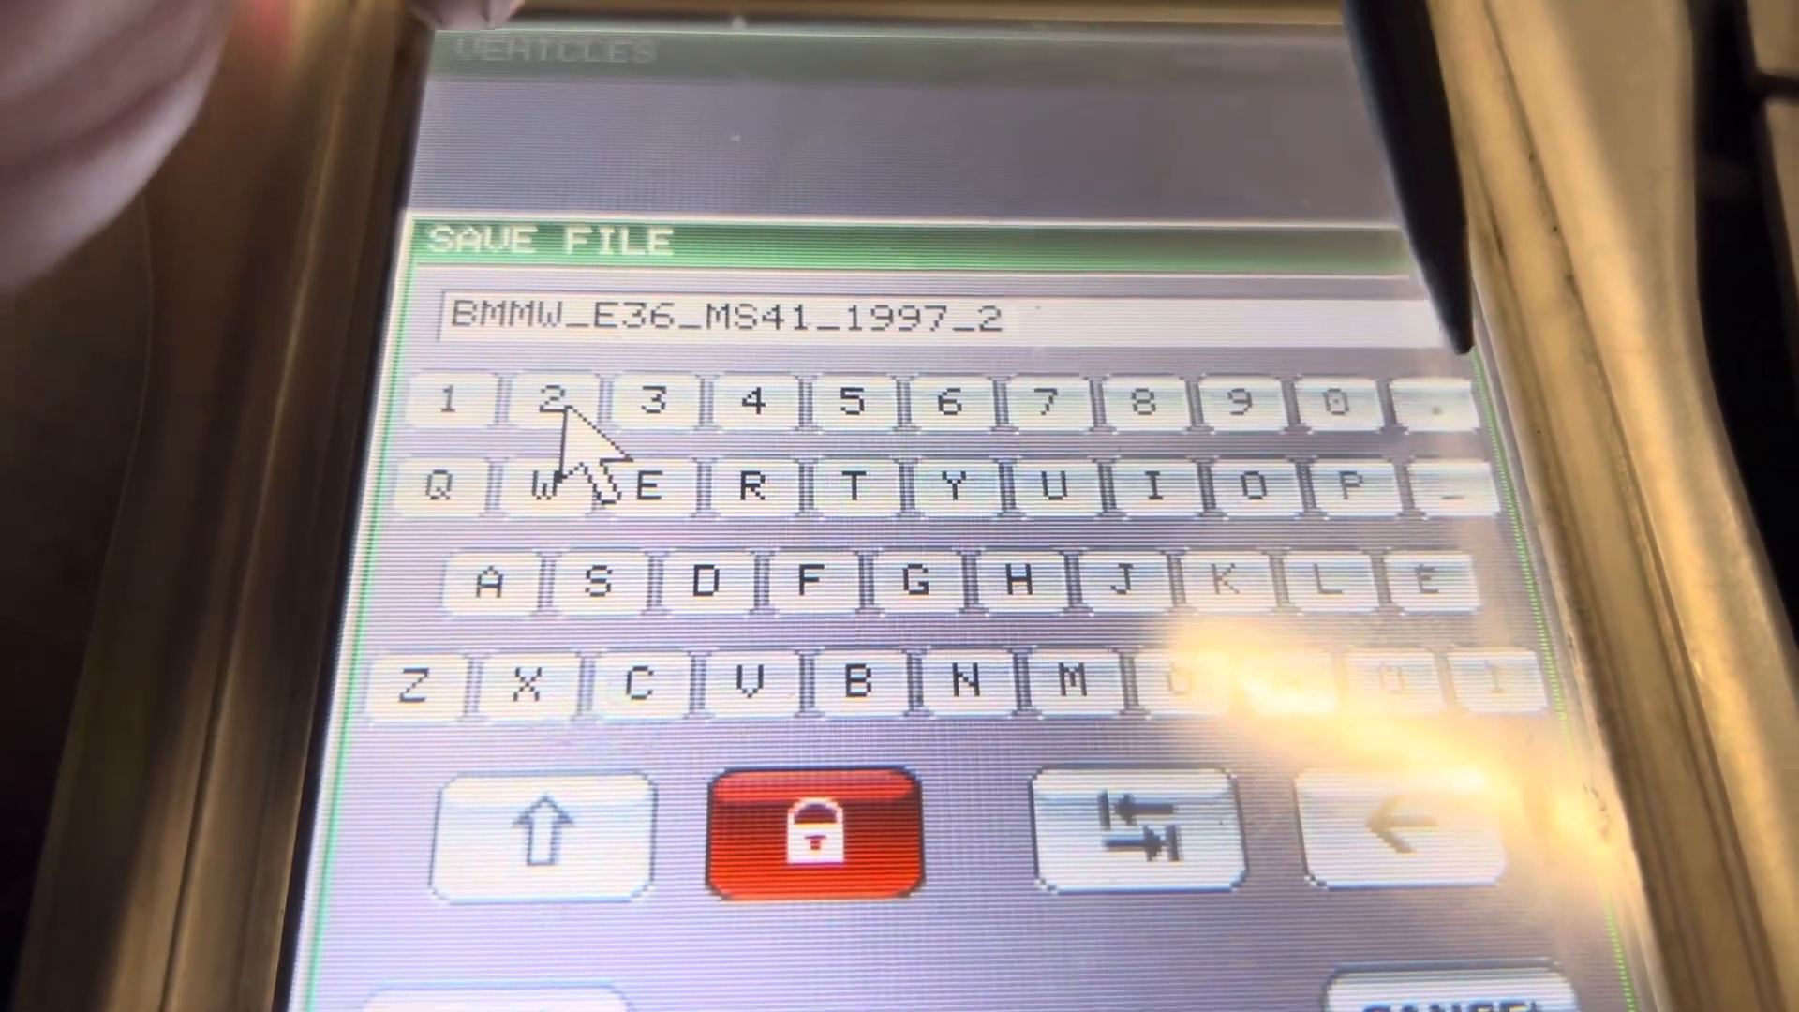
left_click(1434, 396)
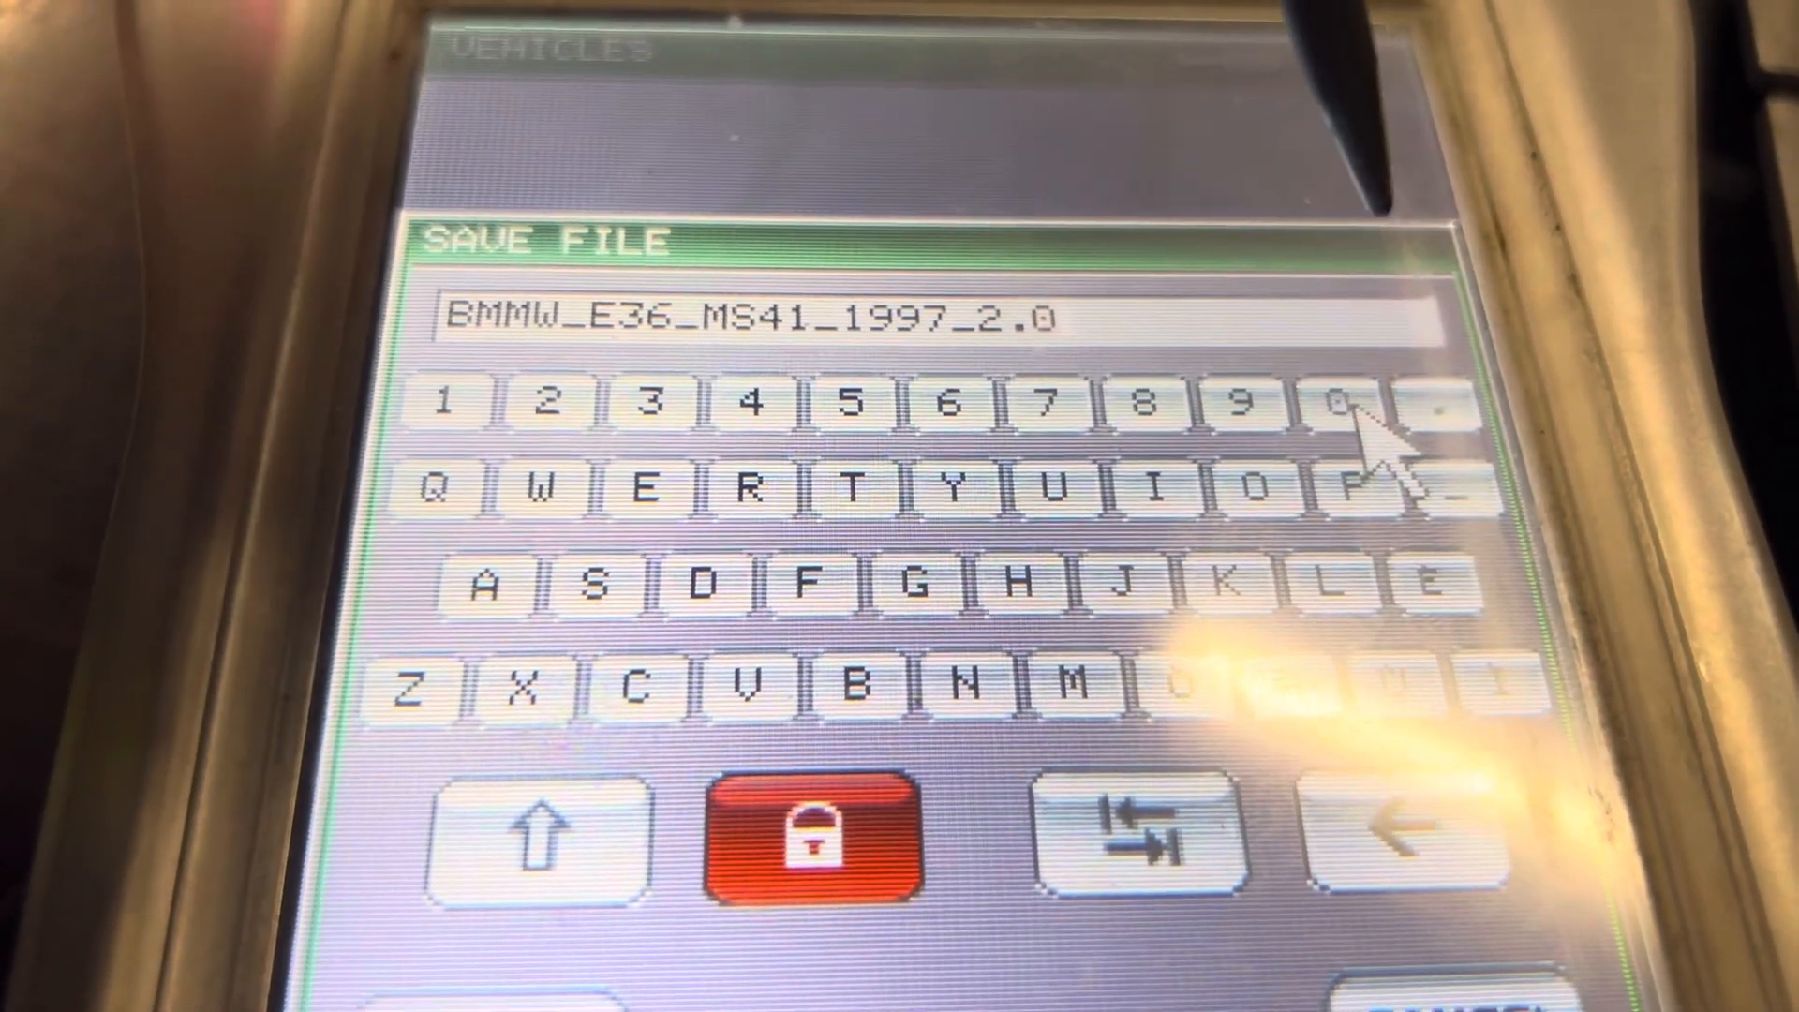
left_click(1448, 491)
type("_1")
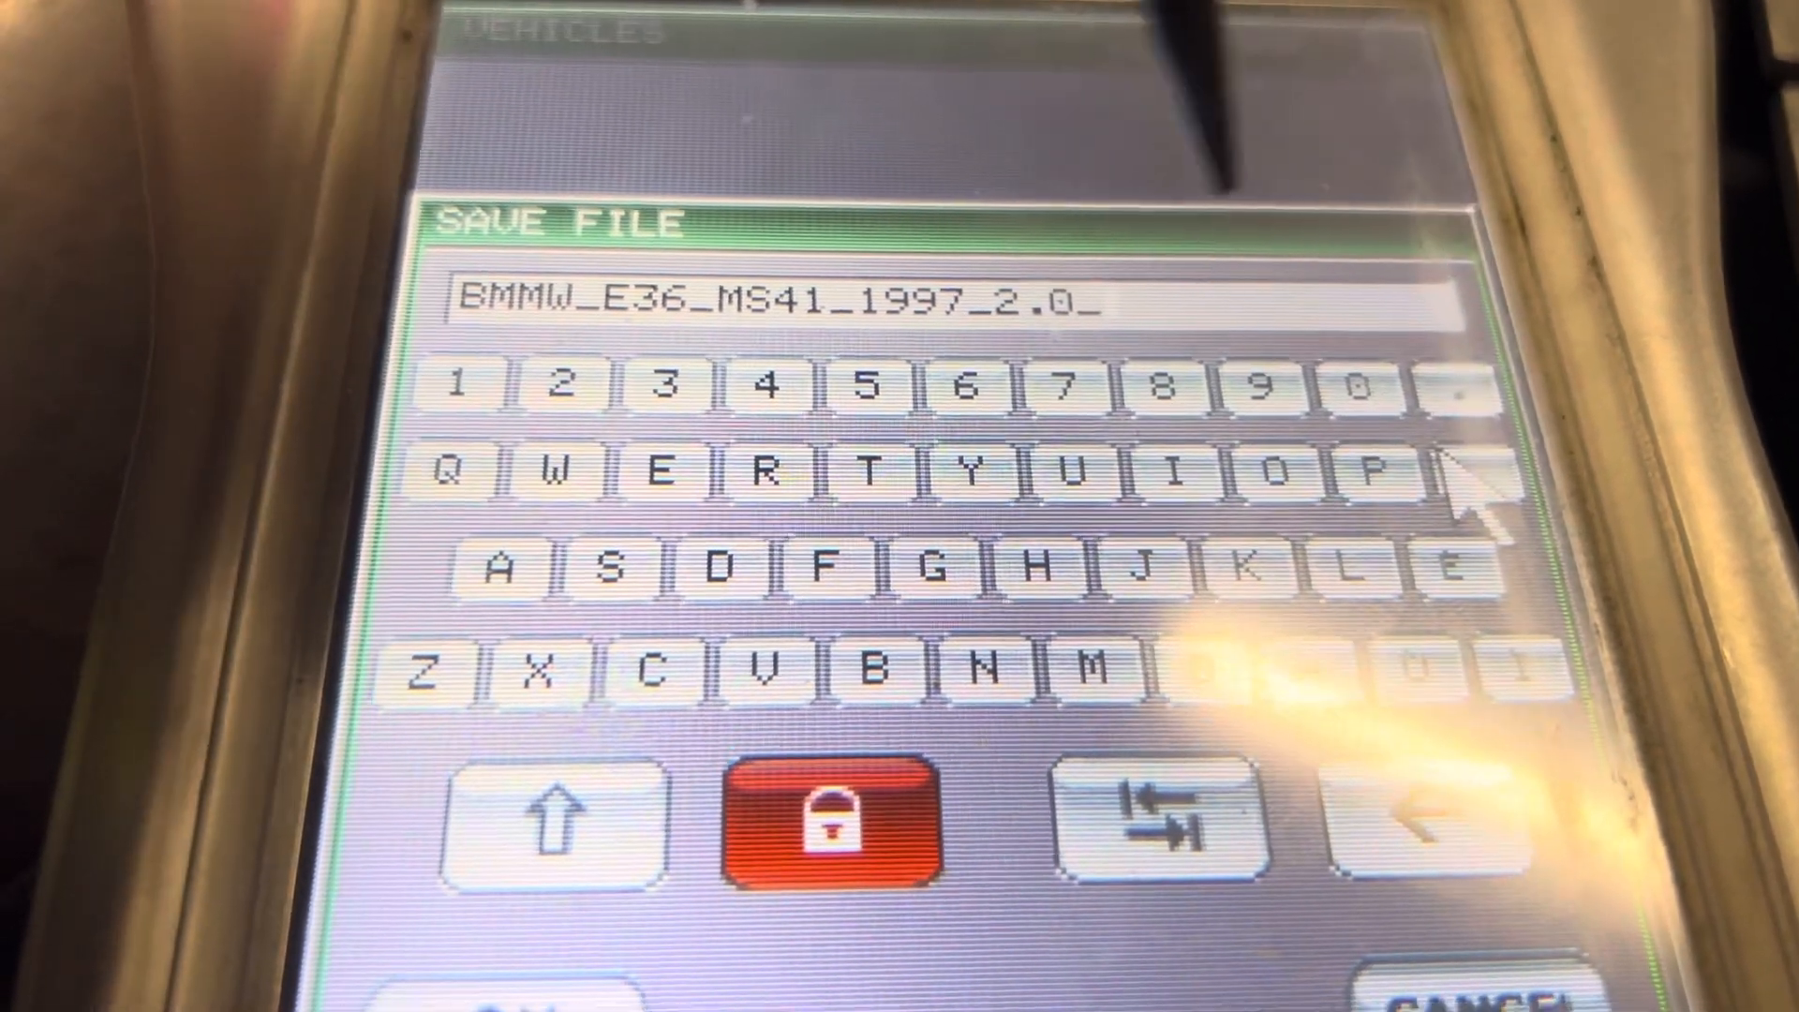
left_click(442, 386)
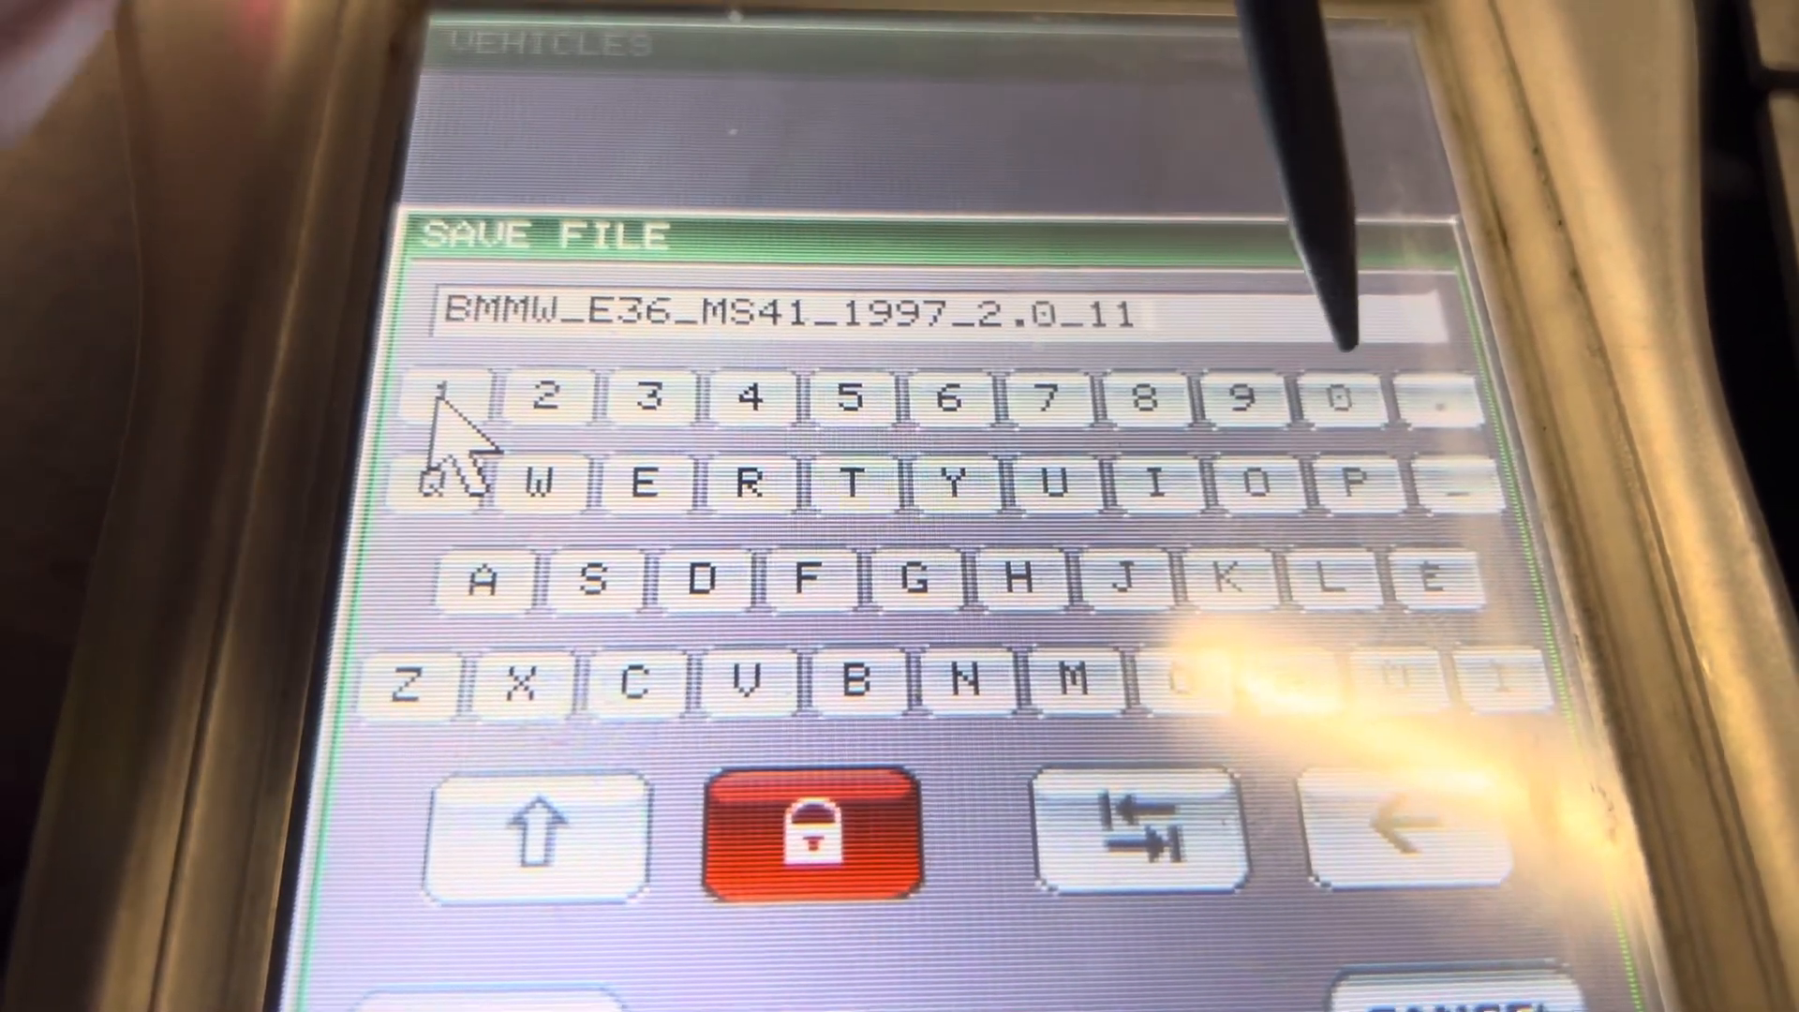
left_click(1242, 403)
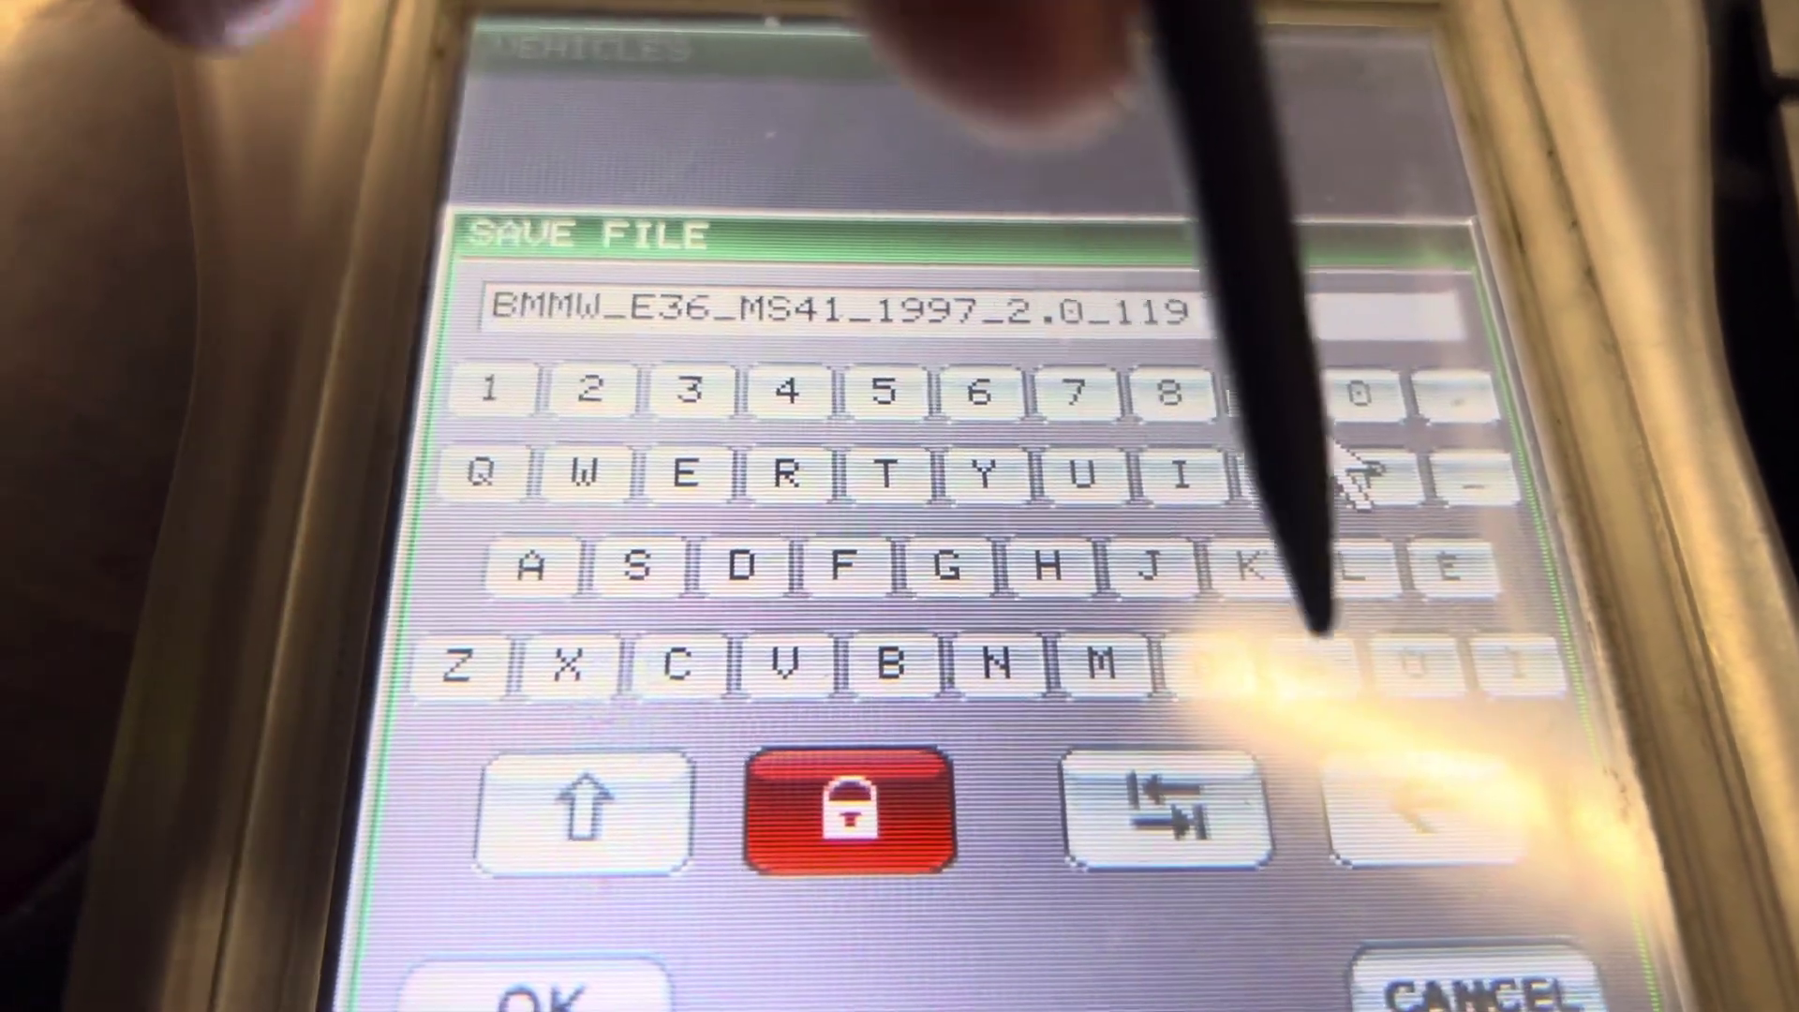
left_click(1421, 816)
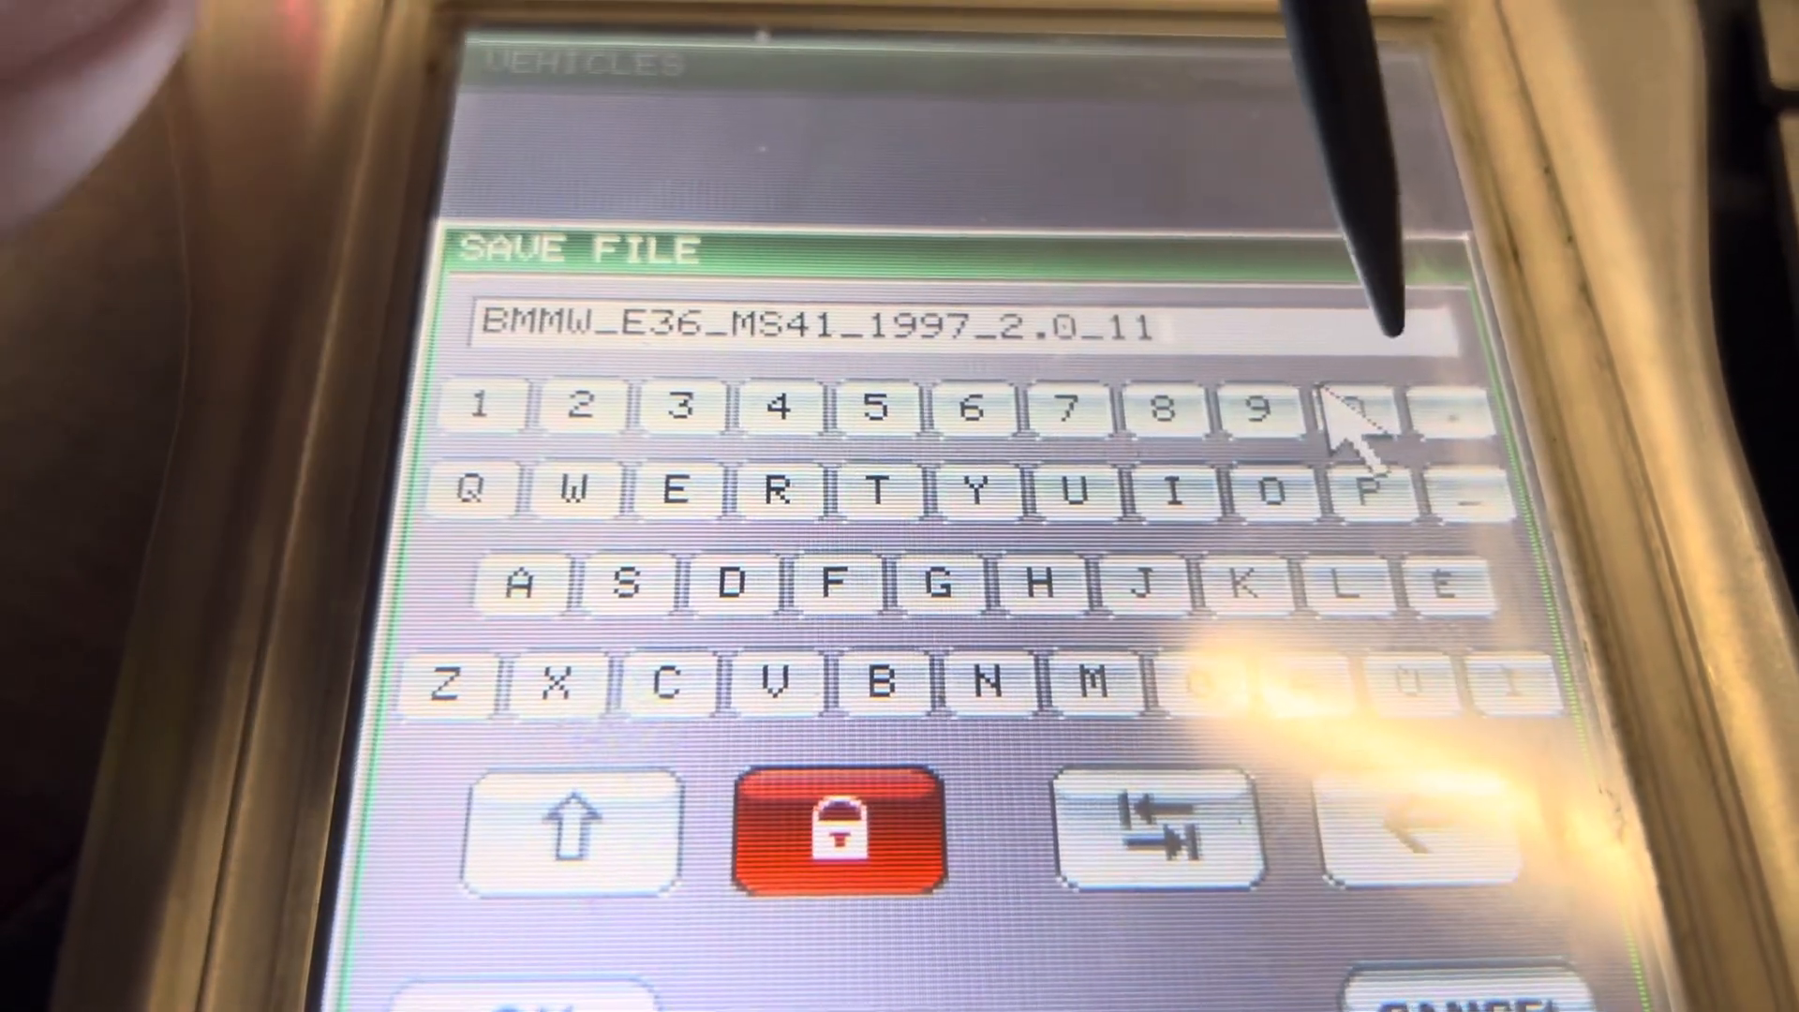
left_click(1357, 393)
type("0KW")
left_click(1243, 582)
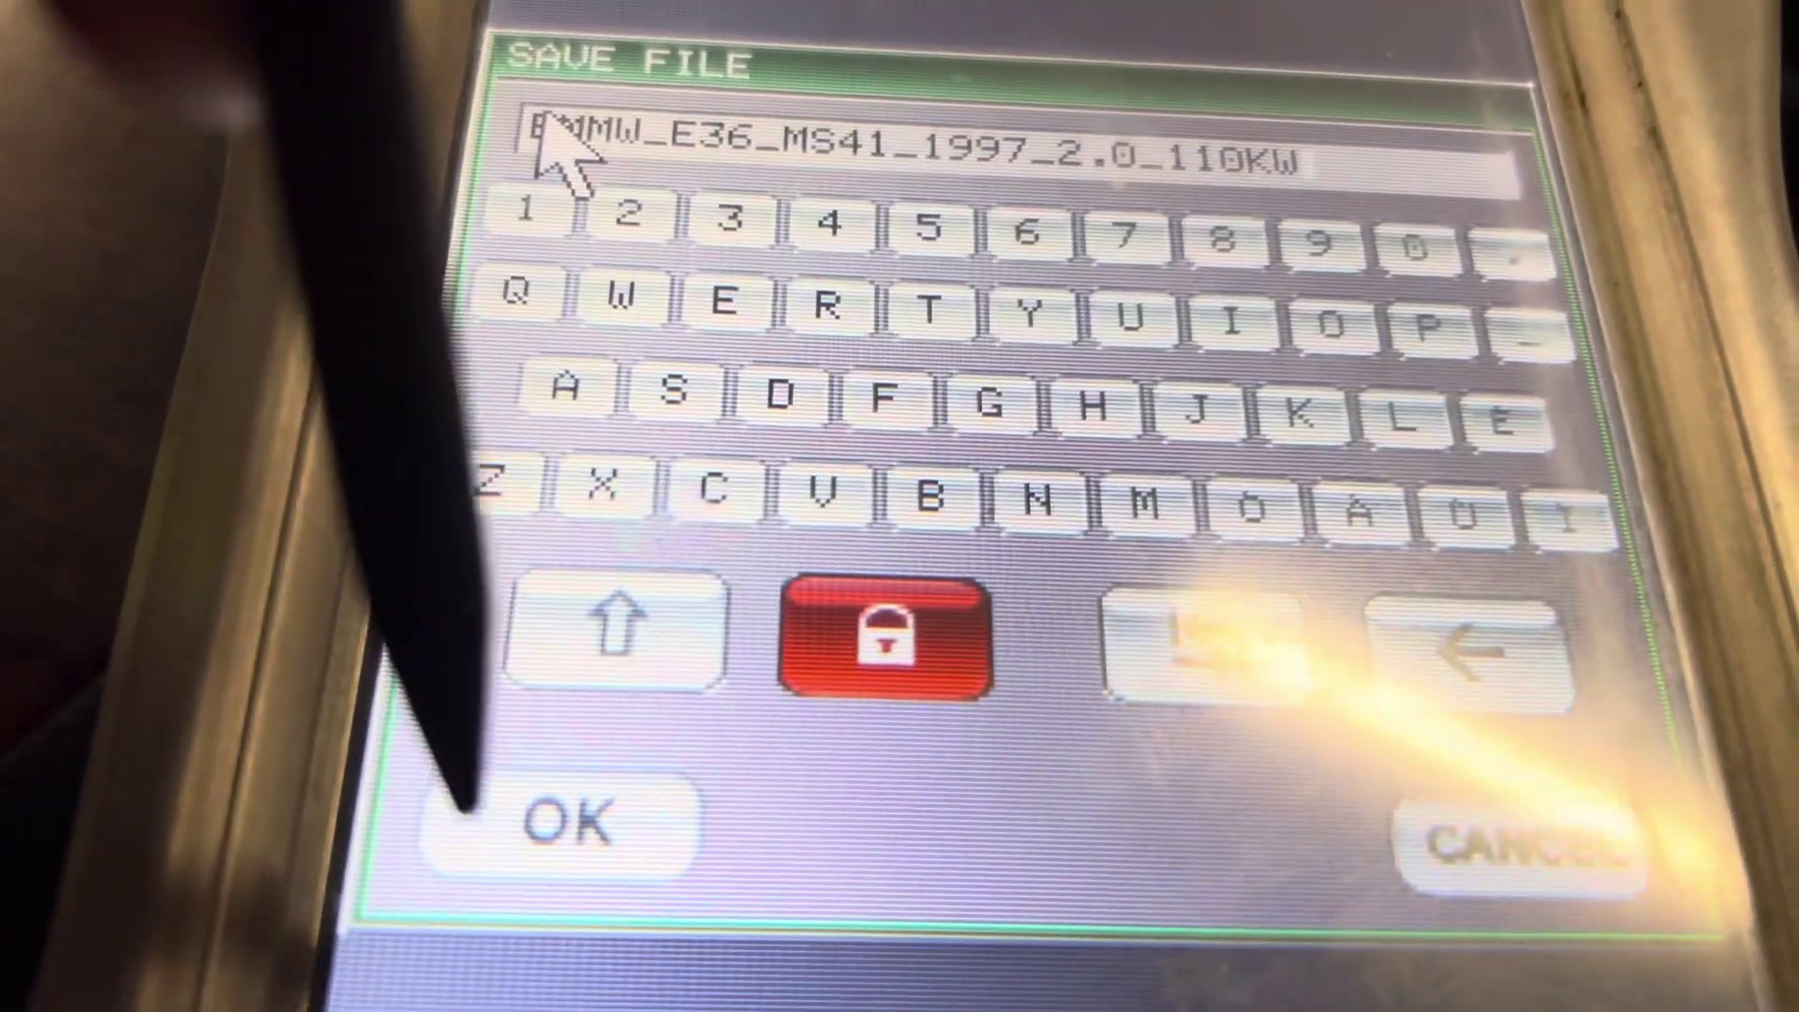
Step: Save the read as BMMW_E36_MS41_1997_2.0_110KW and return to the Write folder file list
left_click(514, 984)
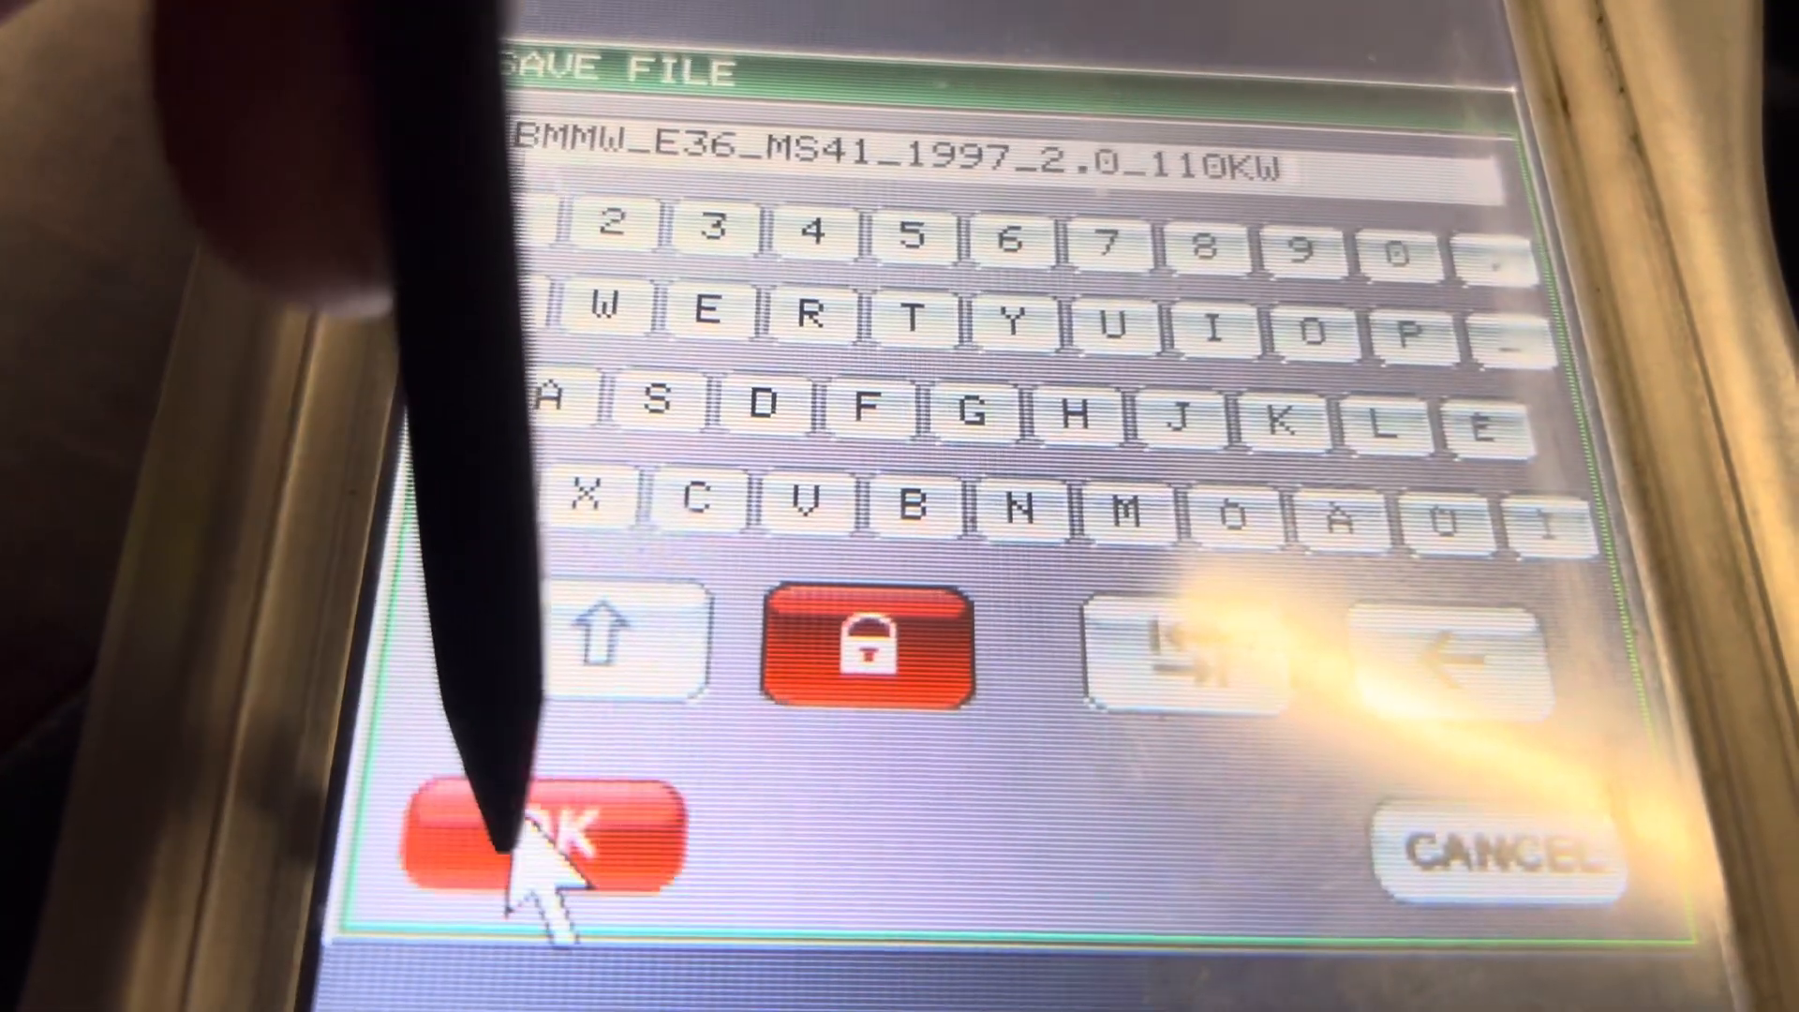